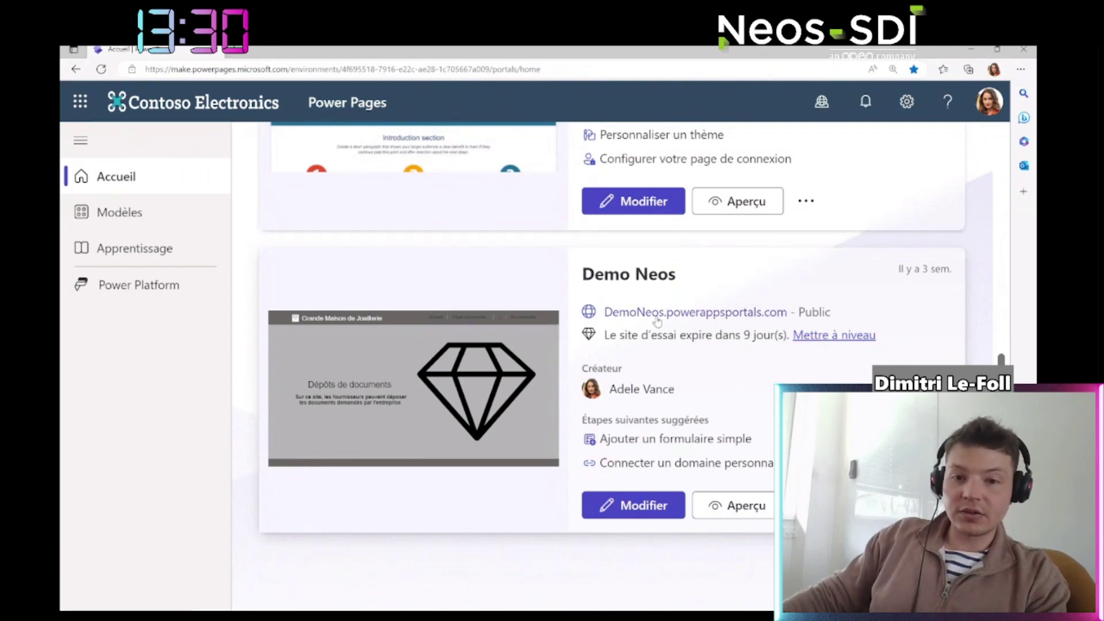
Open the Demo Neos public site and sign in through Azure AD B2C with the presenter's neos-sdi work account
click(657, 320)
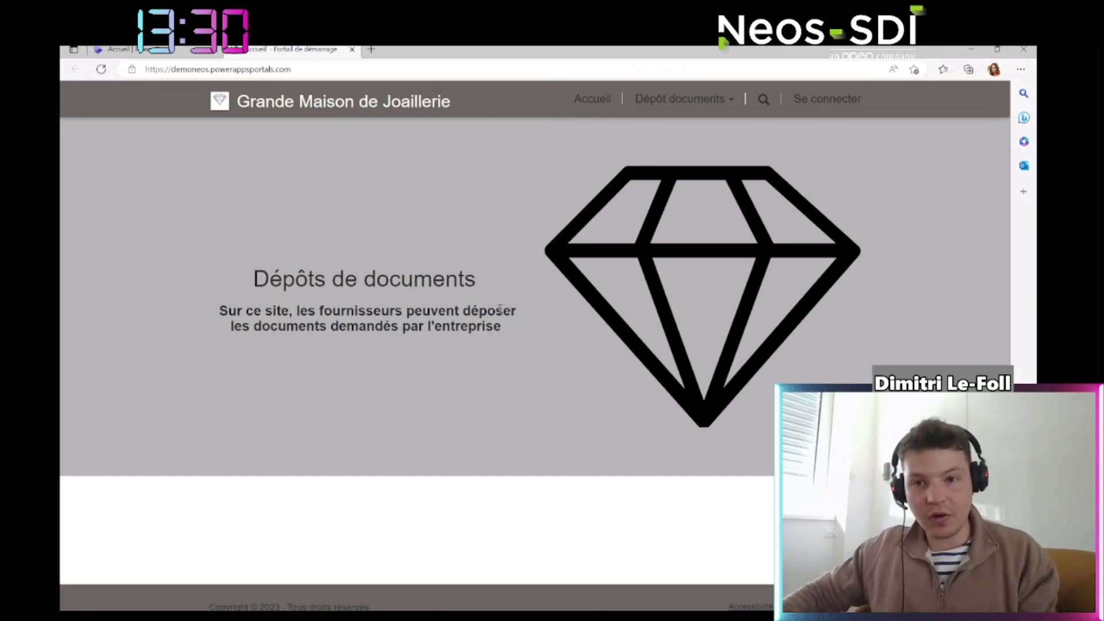
click(684, 99)
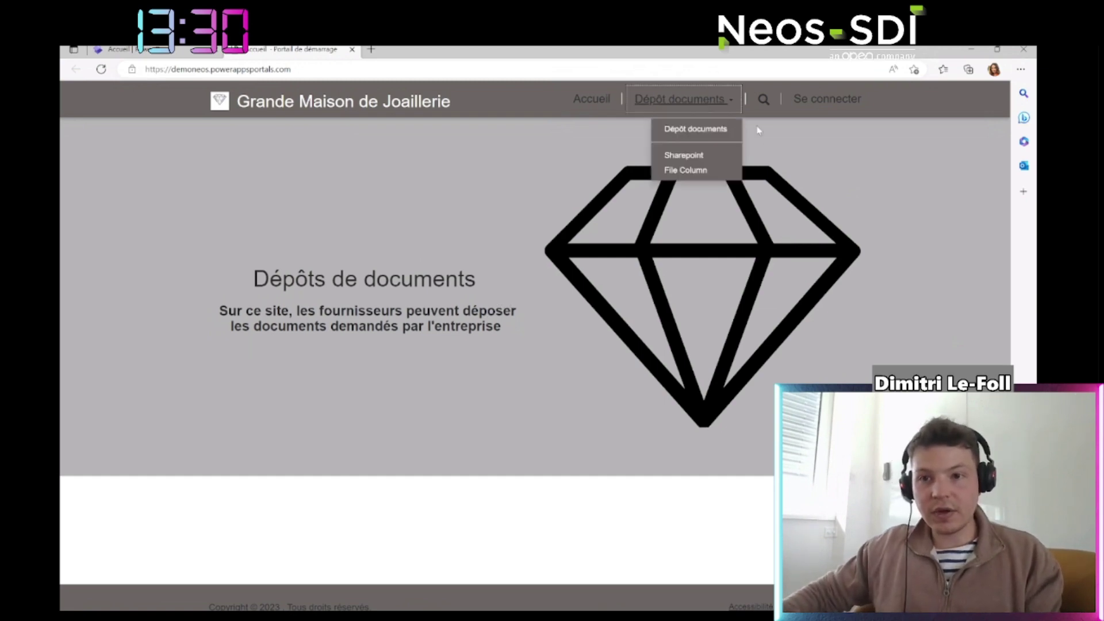
click(851, 108)
click(850, 104)
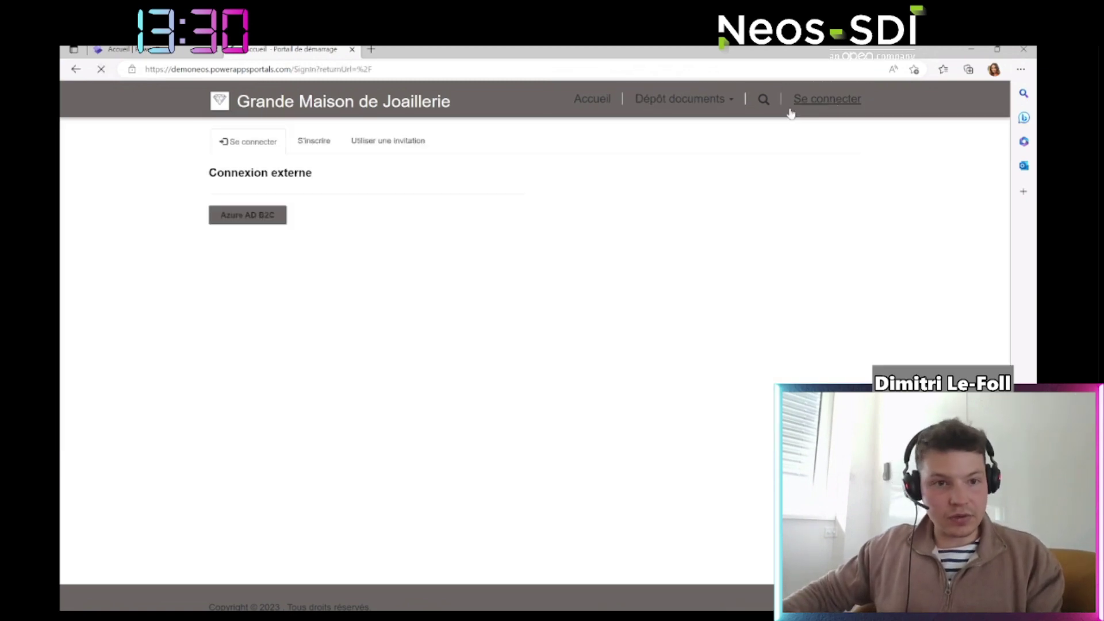
click(234, 217)
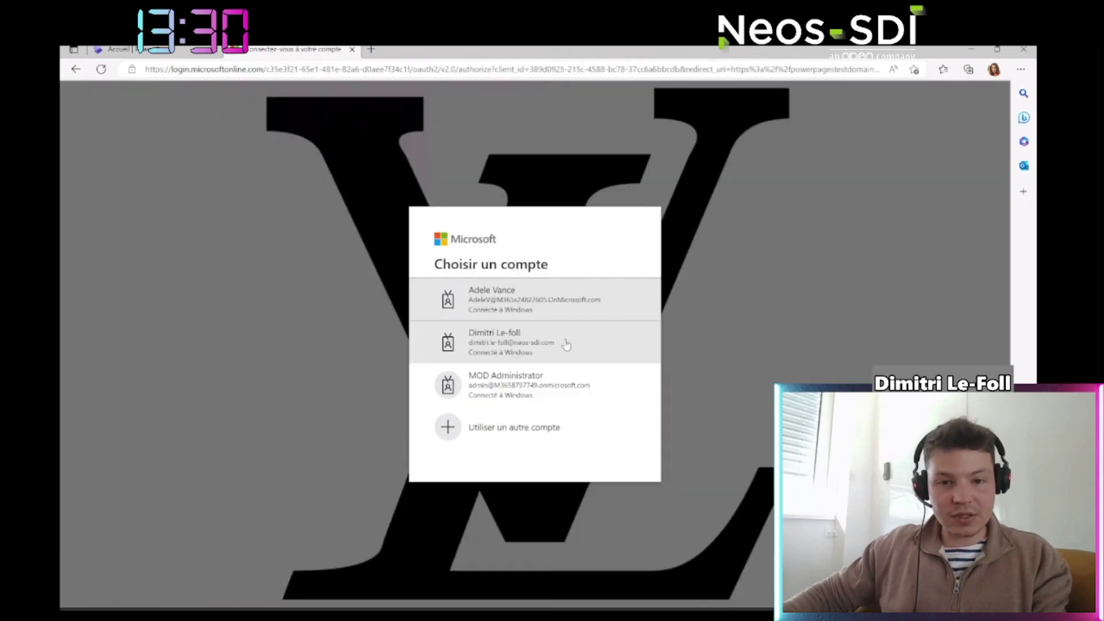
click(569, 345)
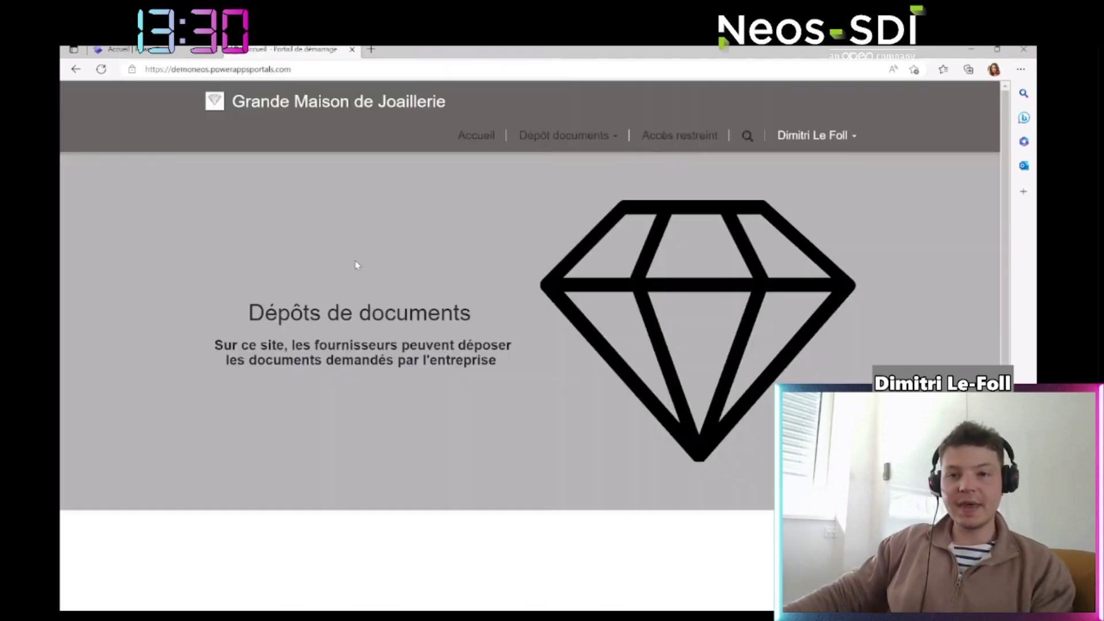
Submit a new entry for Entreprise Z on the Sharepoint page of Dépôt documents
click(581, 143)
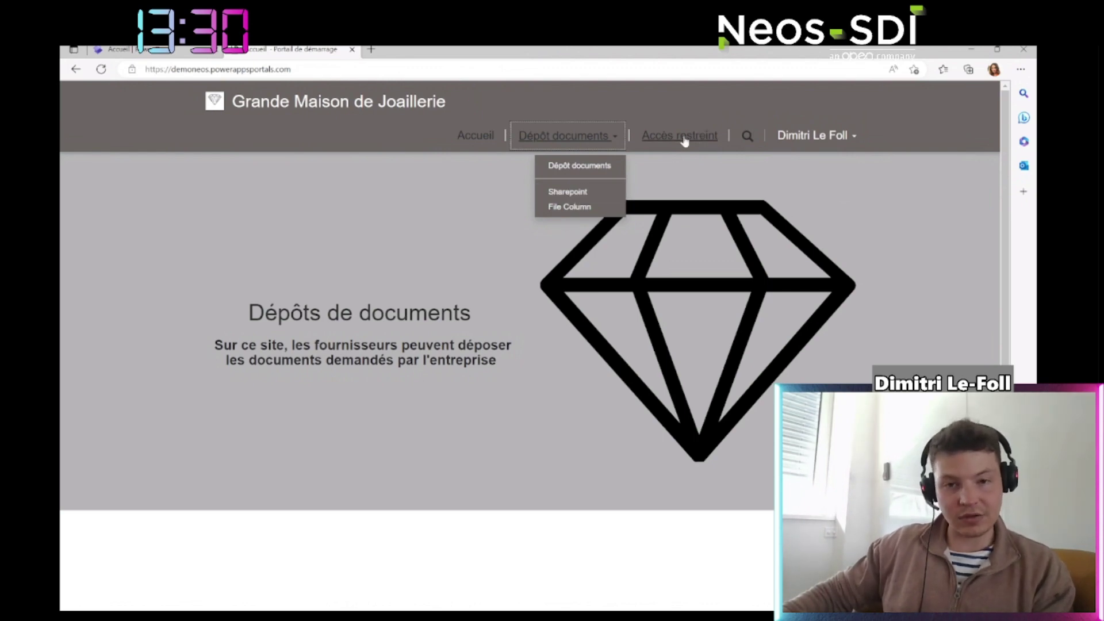
click(560, 194)
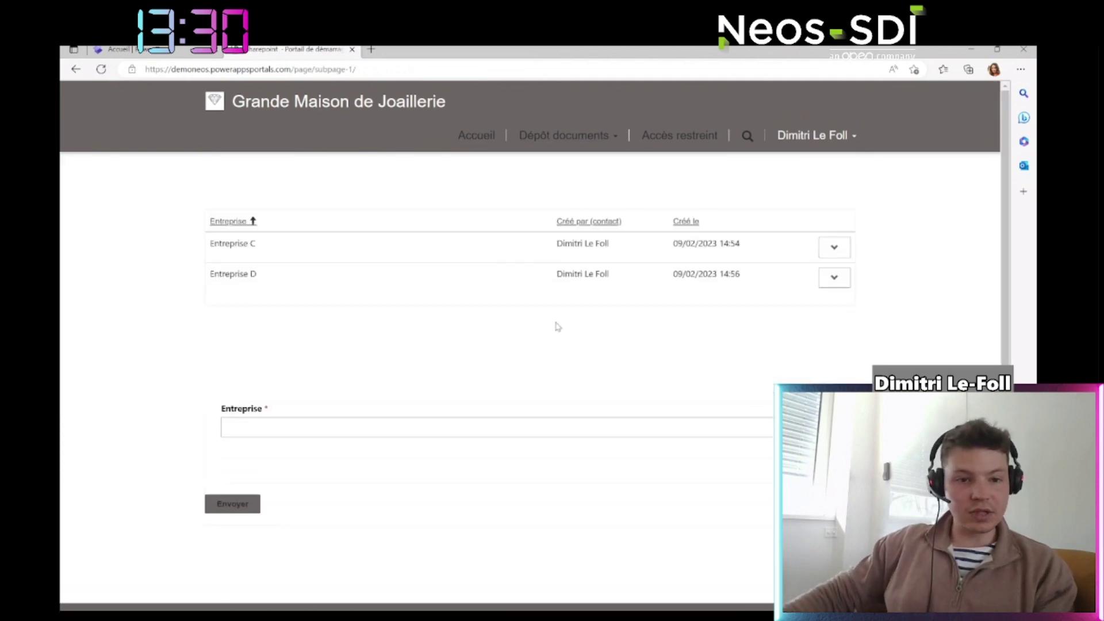
click(400, 430)
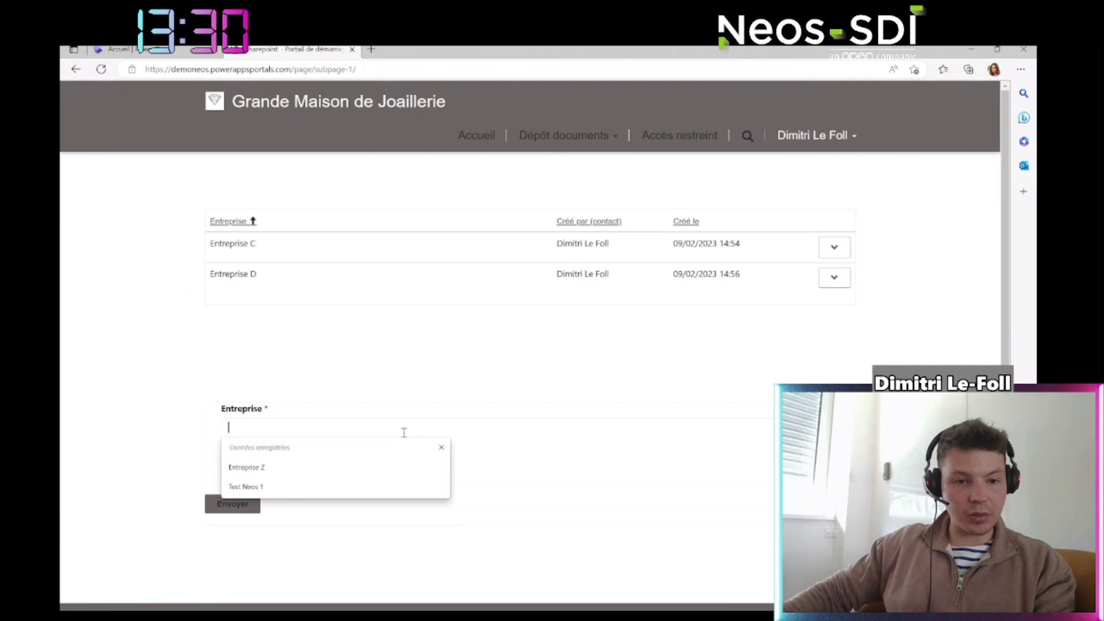
click(316, 467)
click(233, 503)
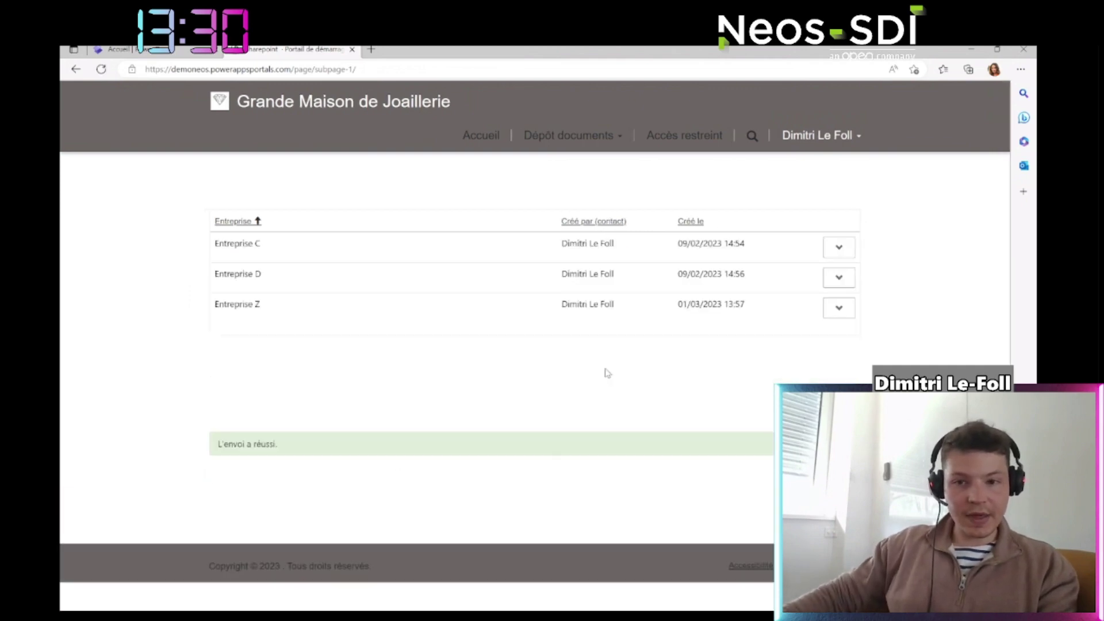
Edit the Entreprise Z record to add the Note de frais PDF from the desktop, and close the edit form
click(839, 310)
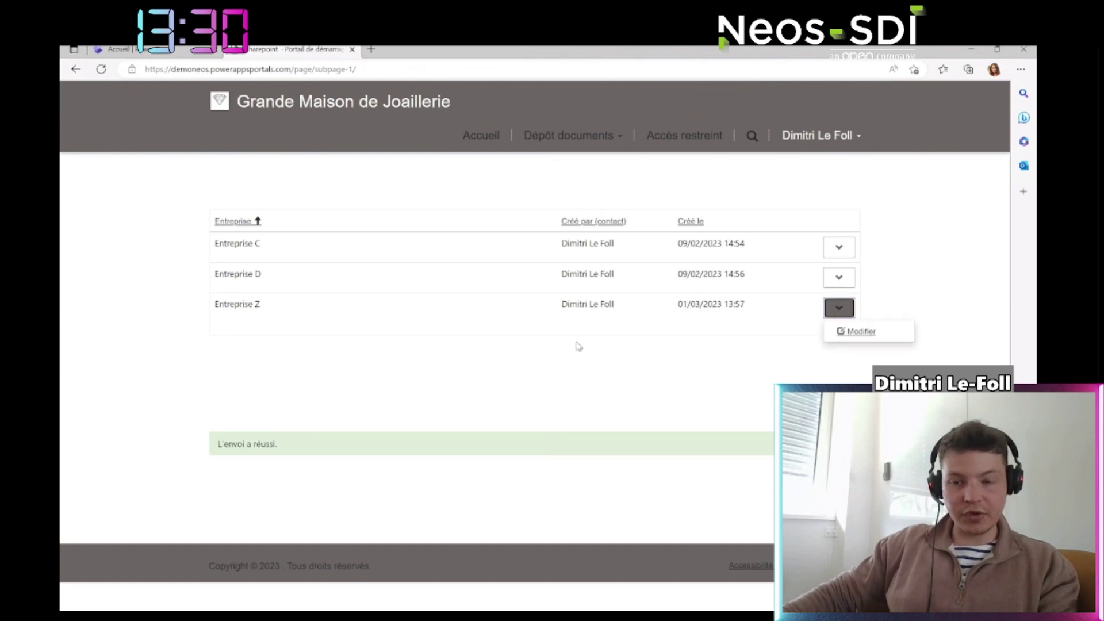
click(860, 332)
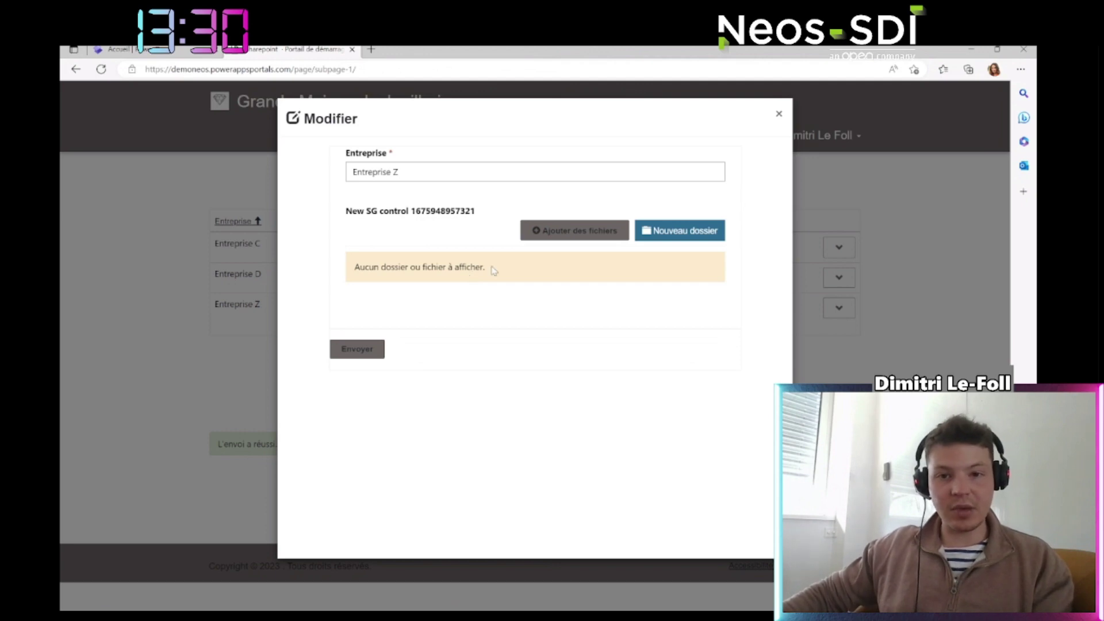
click(541, 233)
click(500, 232)
scroll(248, 222, down, 5)
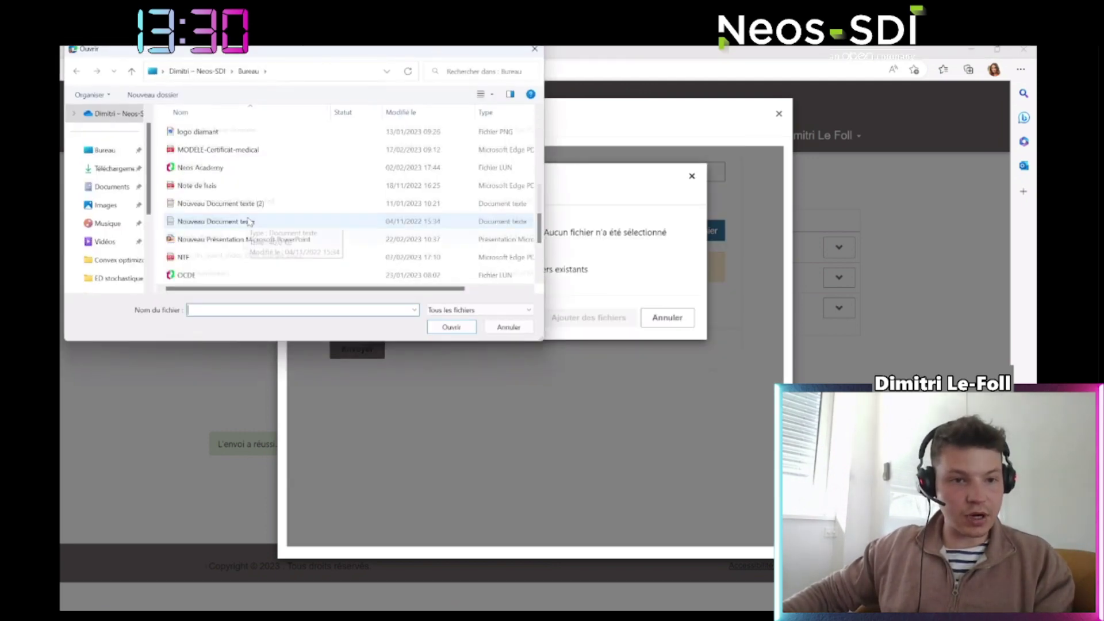
scroll(248, 221, up, 1)
click(244, 240)
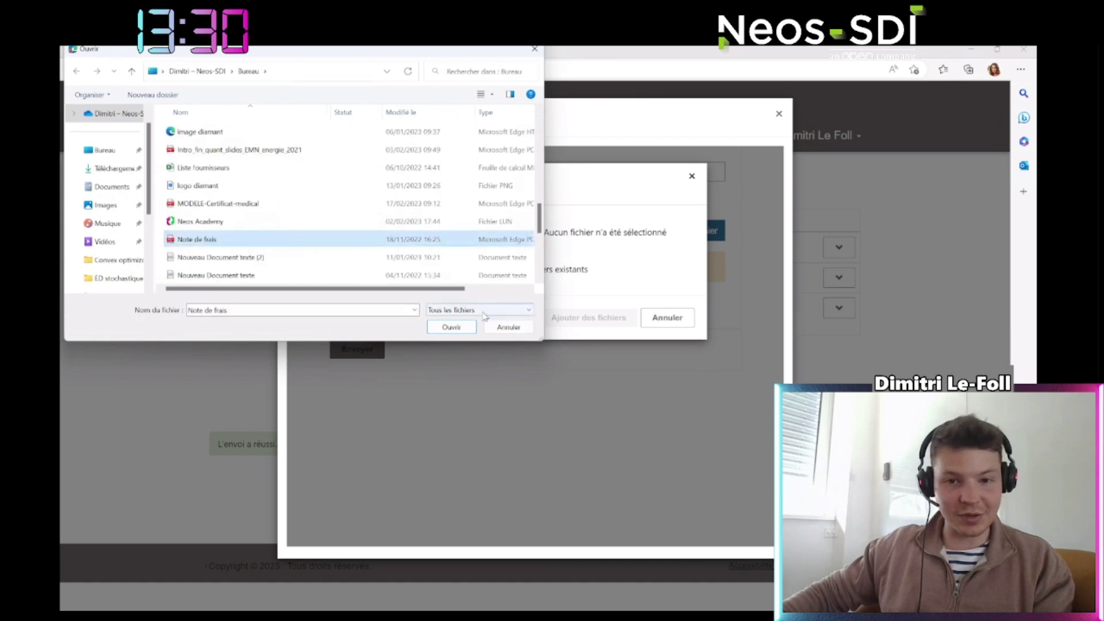
click(452, 327)
click(561, 320)
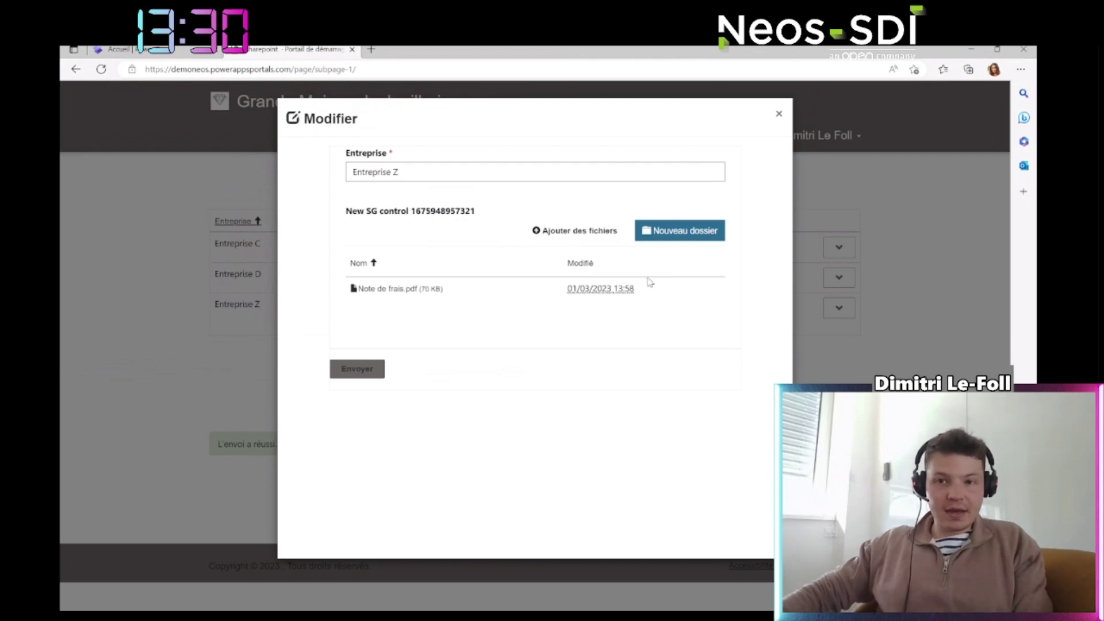
click(780, 116)
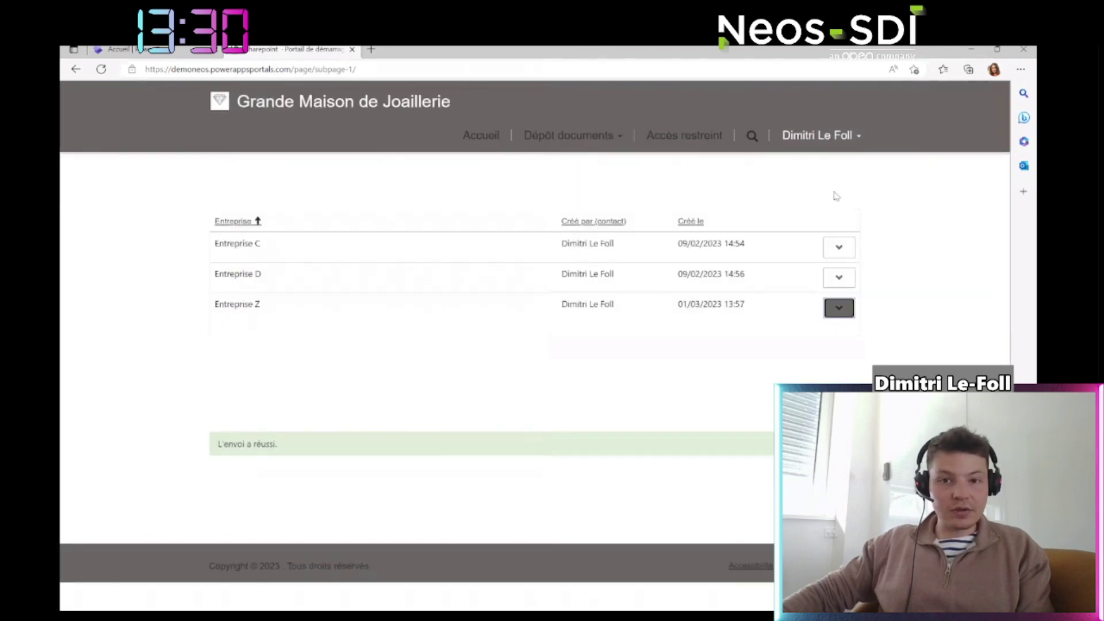
Return to the portal's Accueil page
click(603, 141)
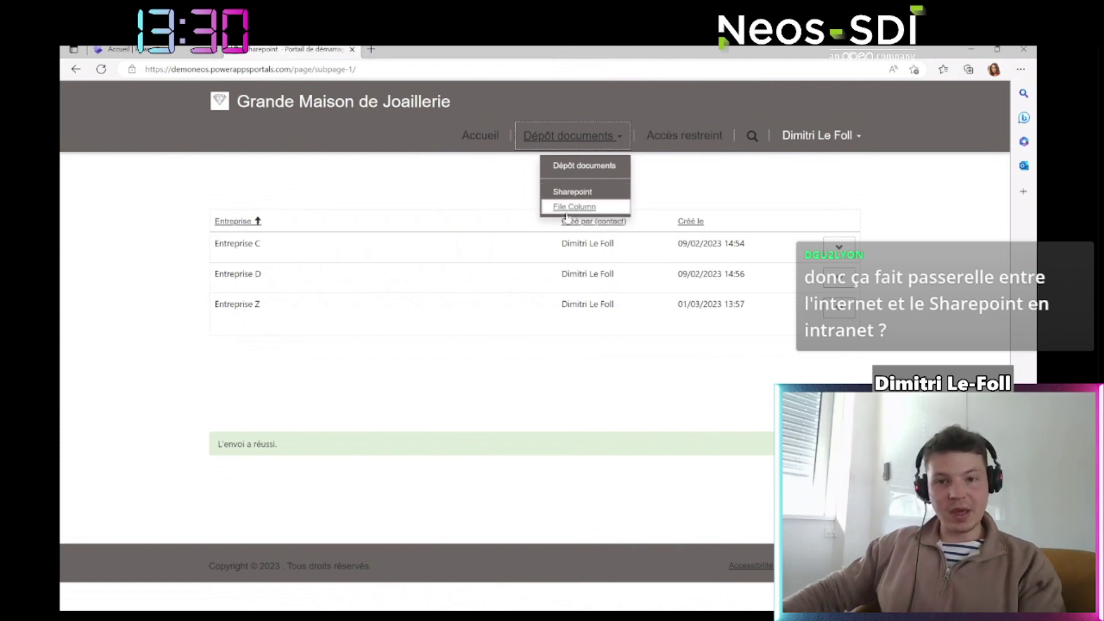
click(498, 200)
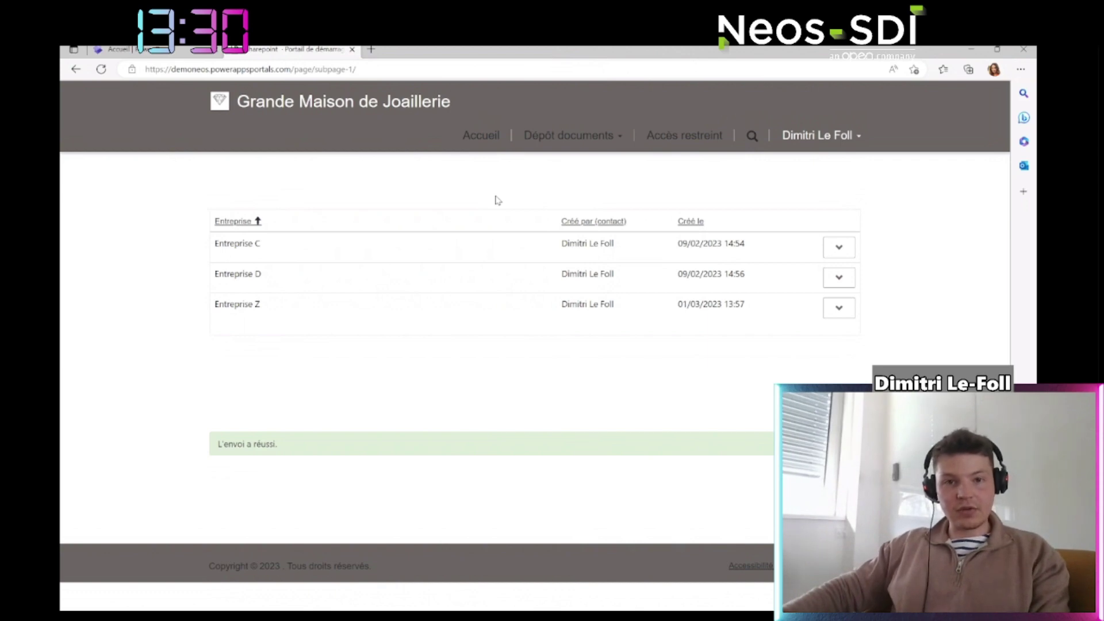
click(481, 144)
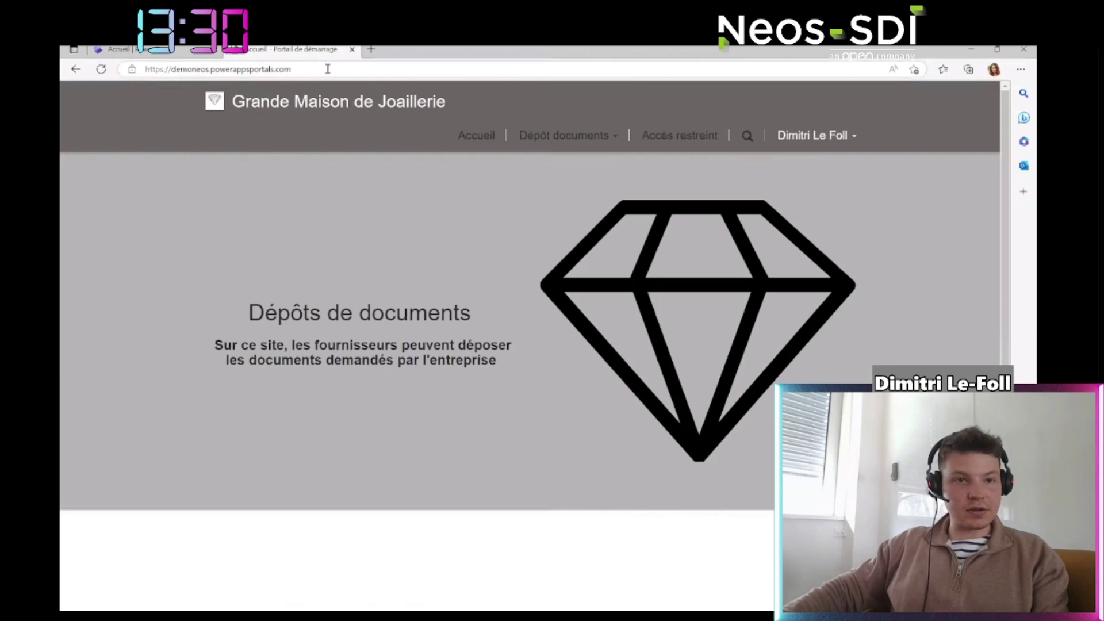
click(333, 70)
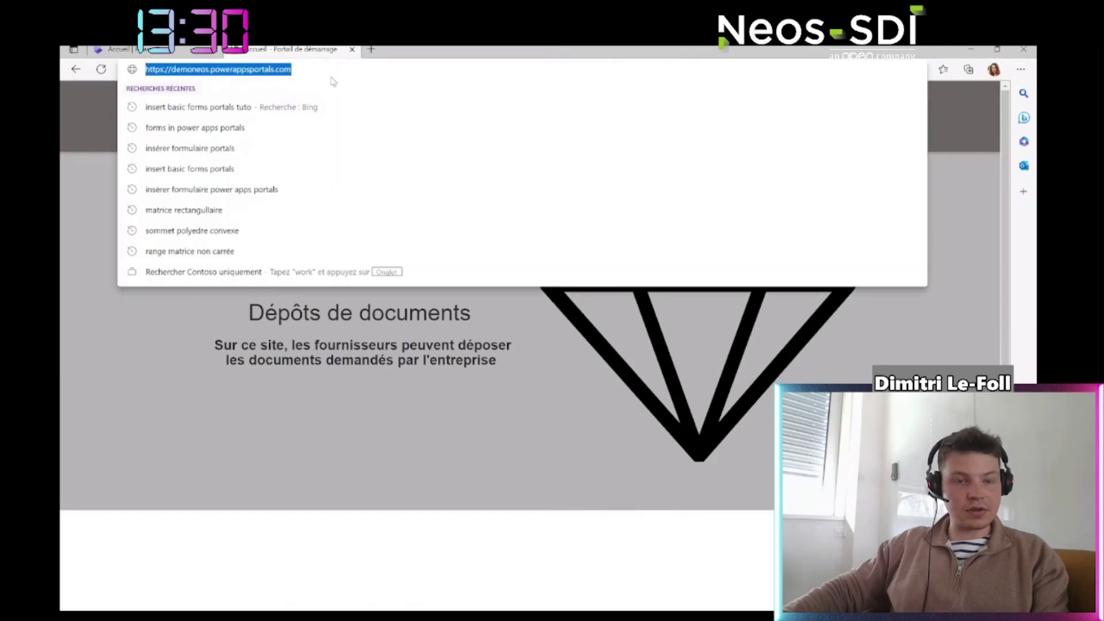
click(584, 483)
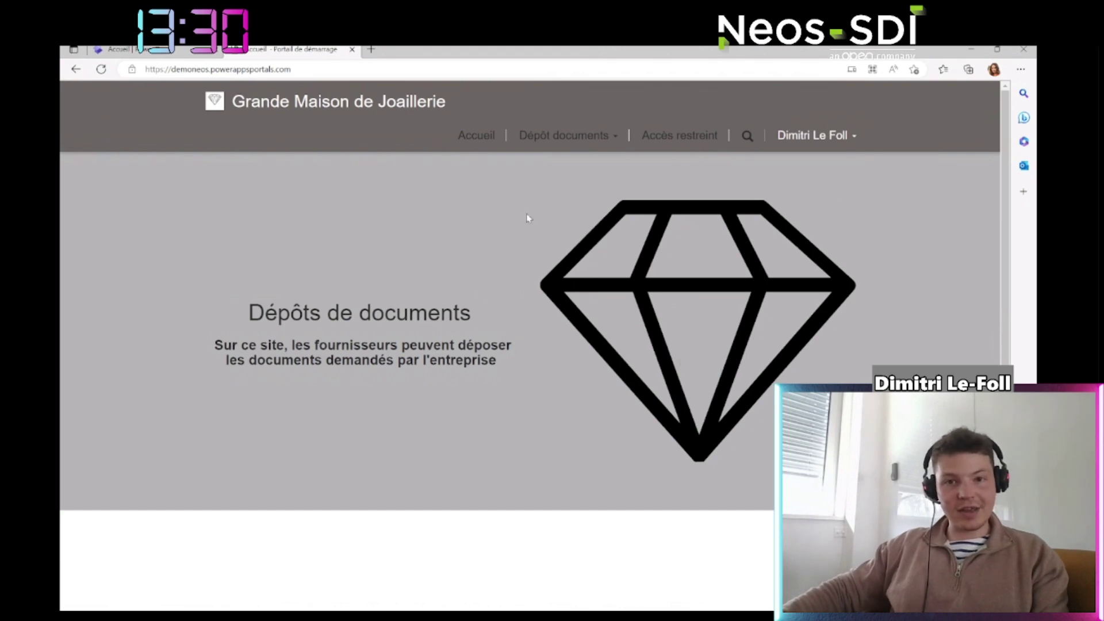
click(591, 143)
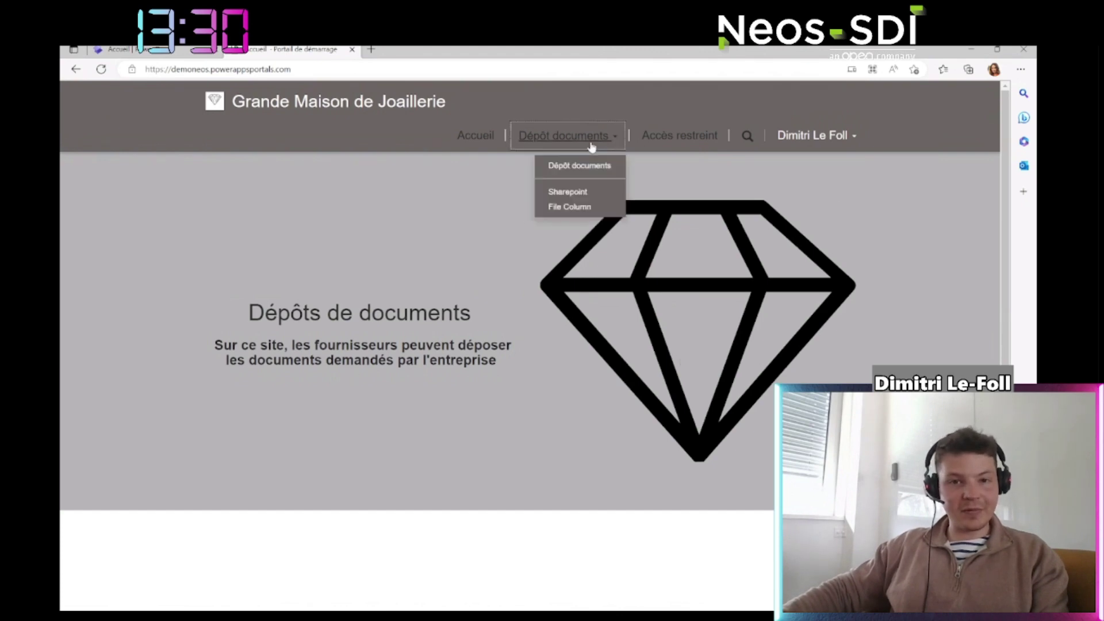
click(483, 144)
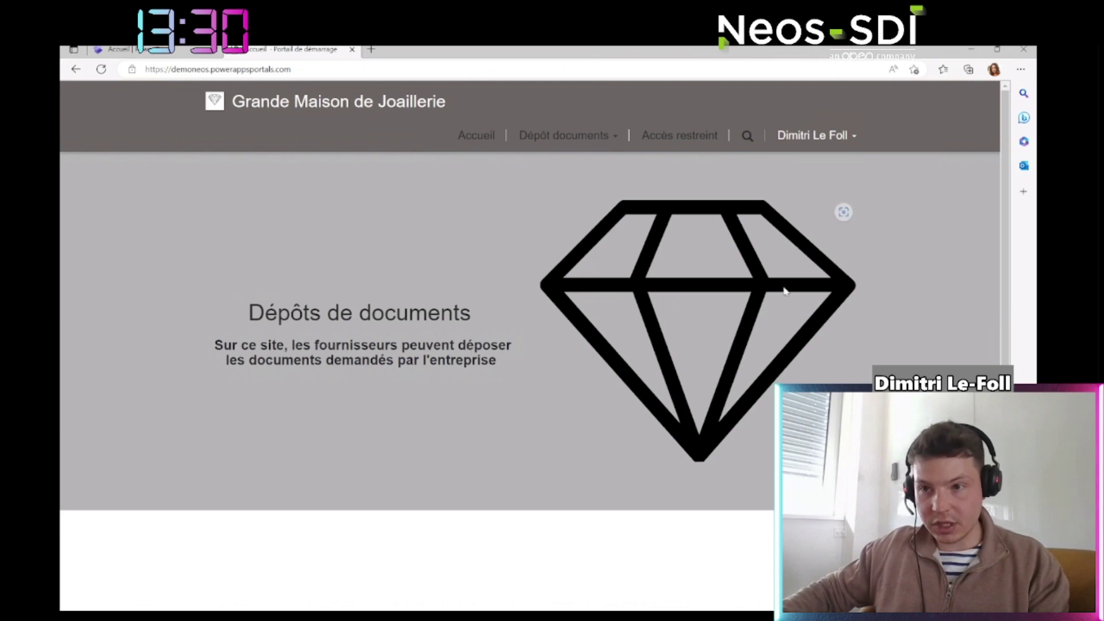
Switch to the Sandbox power pages browser profile and sign in to the test power pages SharePoint site with its connected administrator account
click(995, 69)
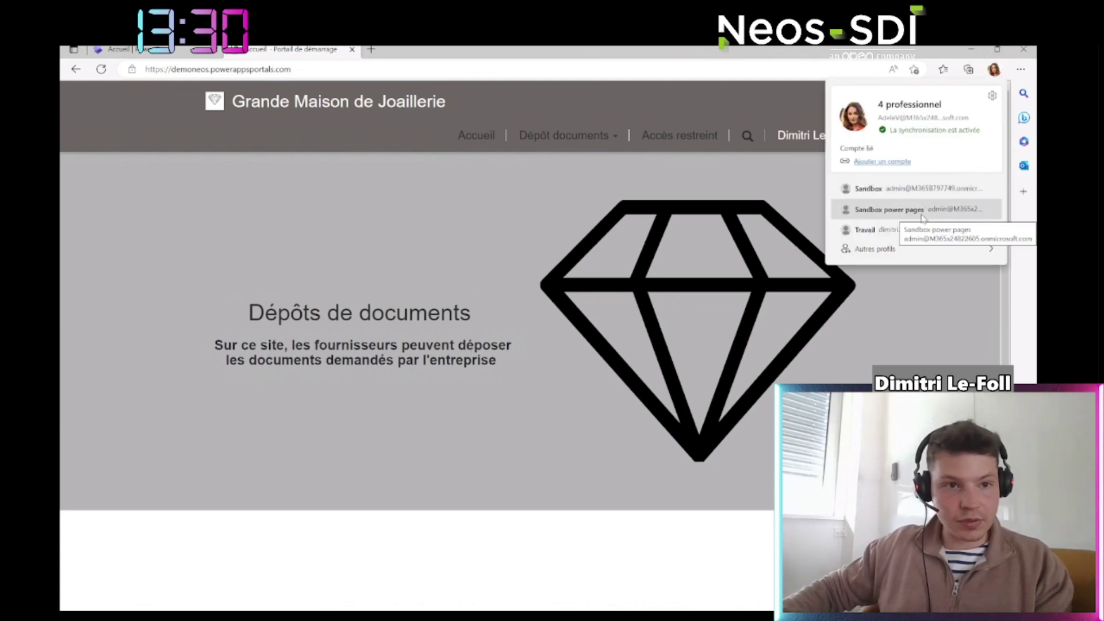
click(897, 209)
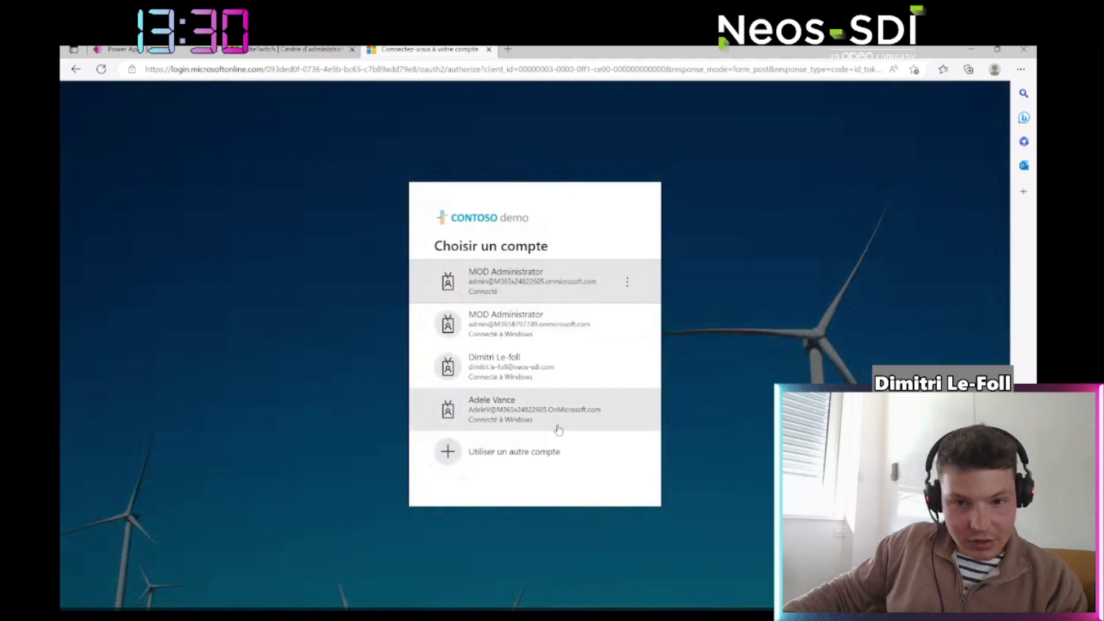
click(527, 291)
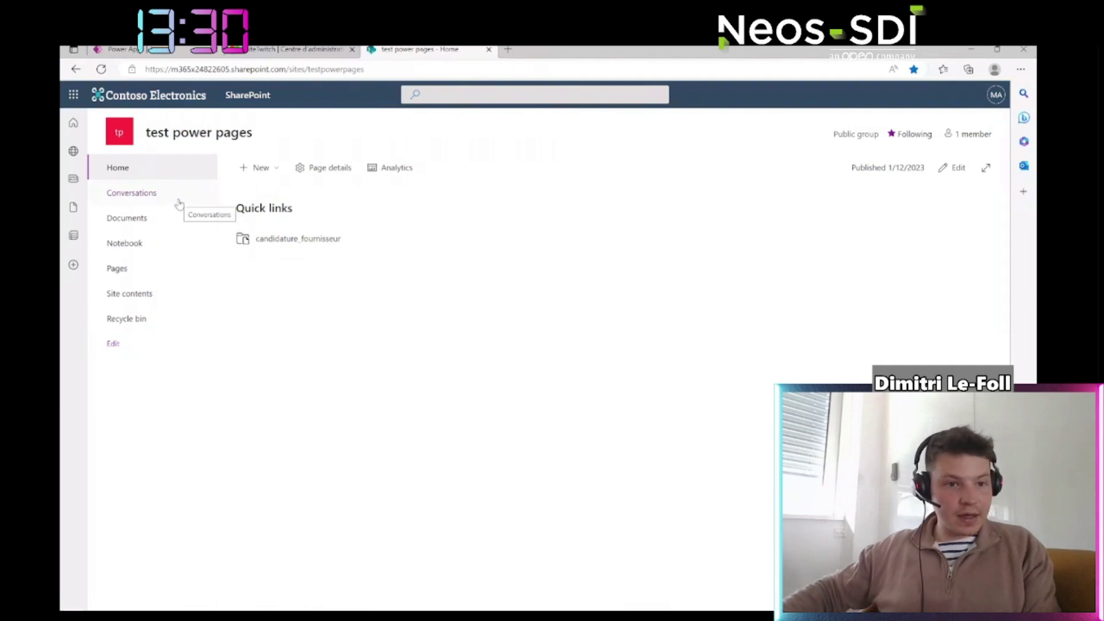
Open the Insertion document 2 library from the site contents and check the most recent Entreprise Z folder for the uploaded file
click(180, 299)
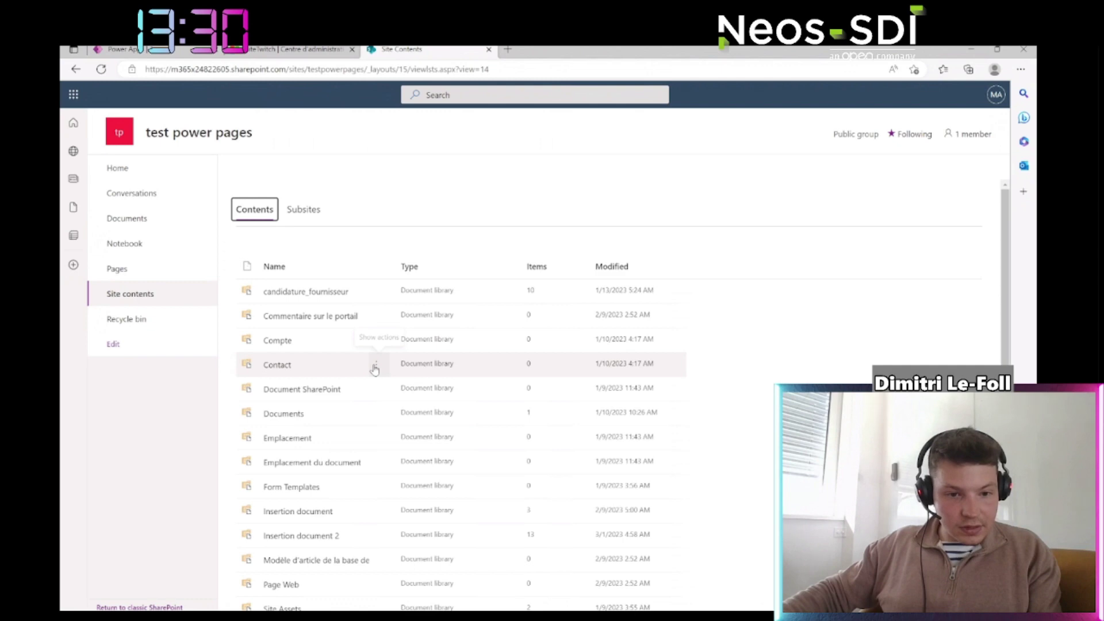
scroll(374, 369, down, 2)
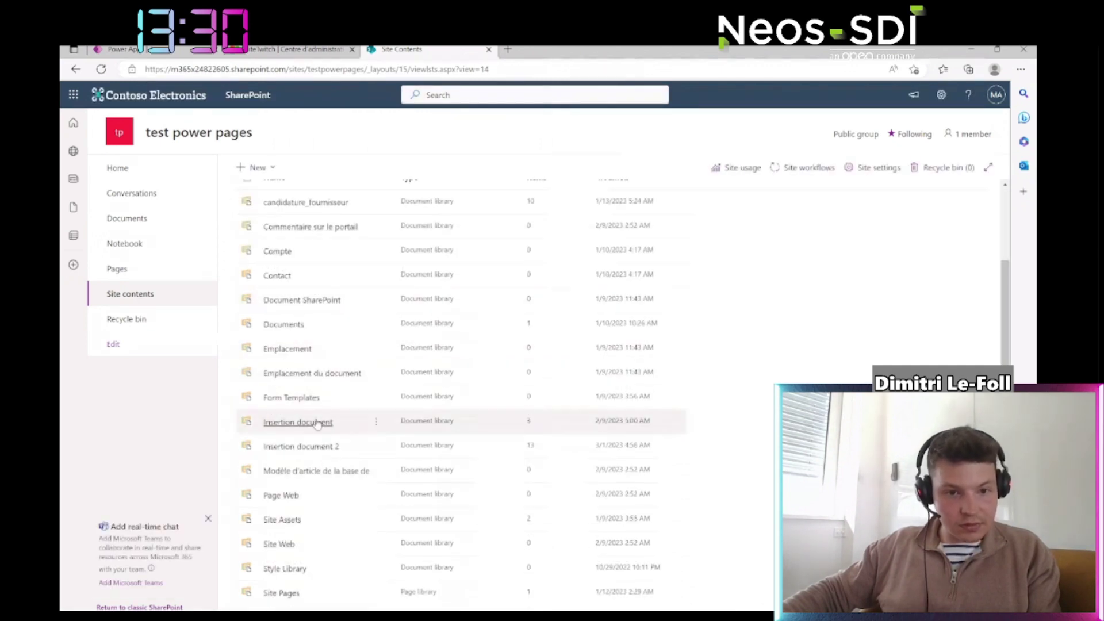
click(305, 445)
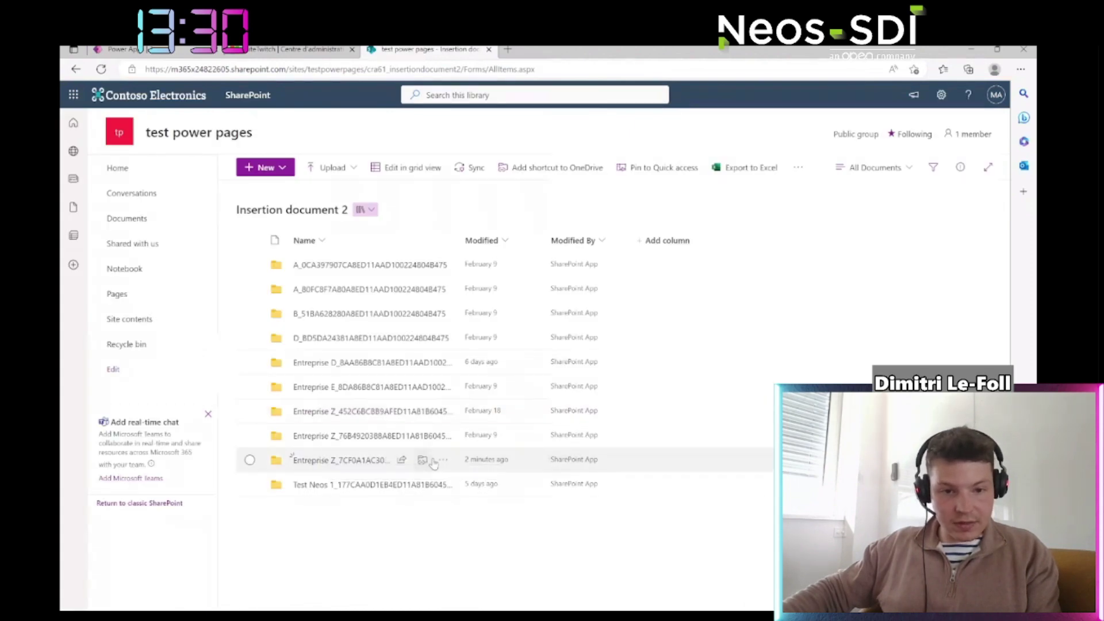
click(347, 460)
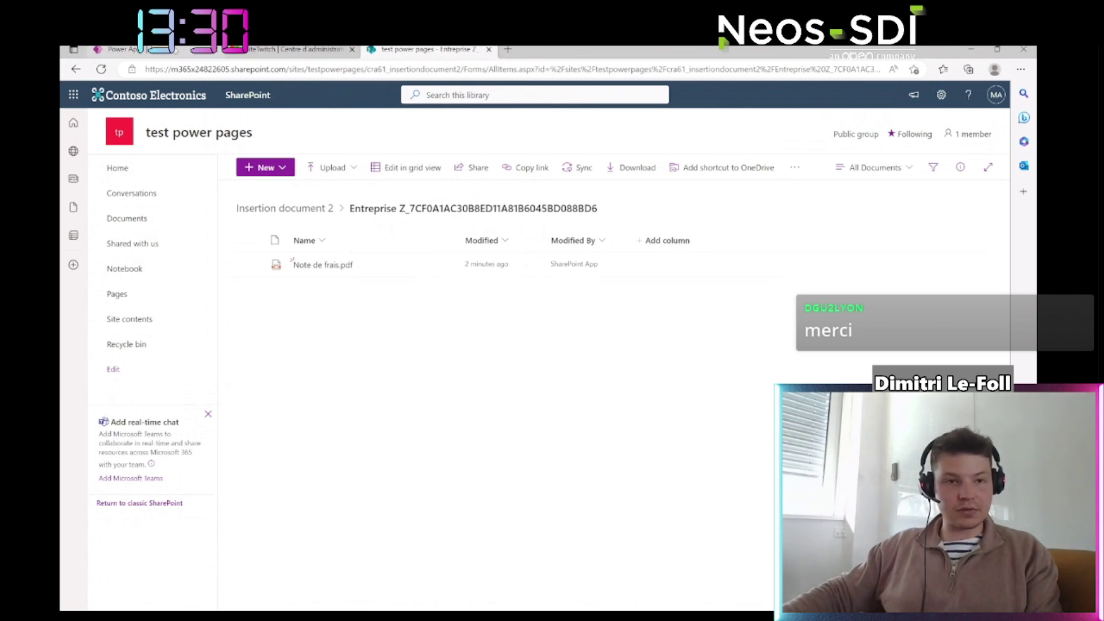
mouse_move(175, 51)
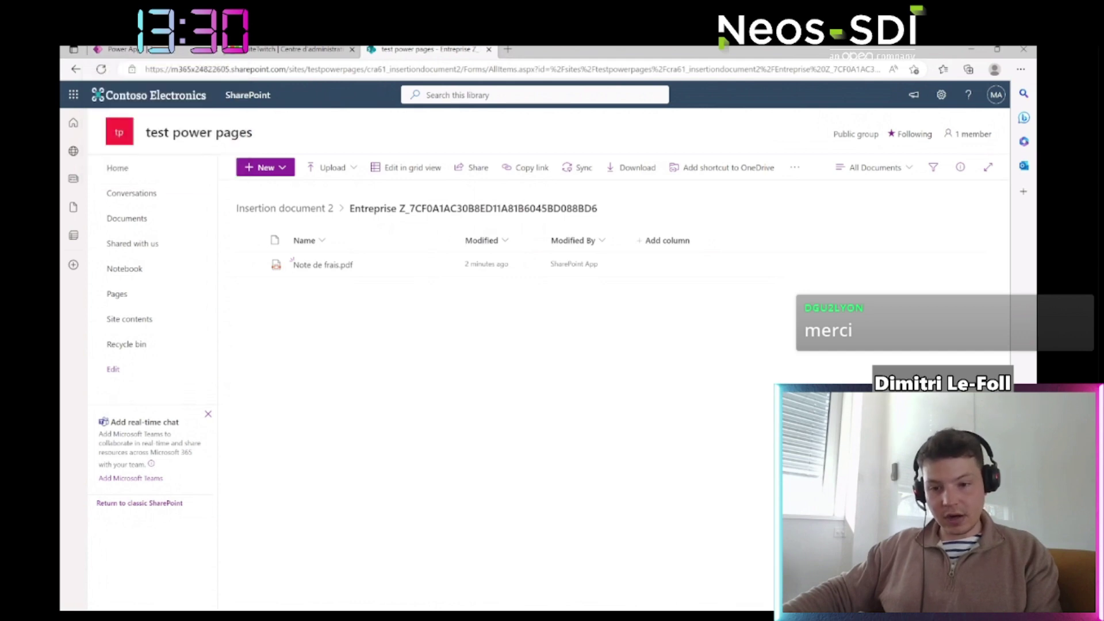